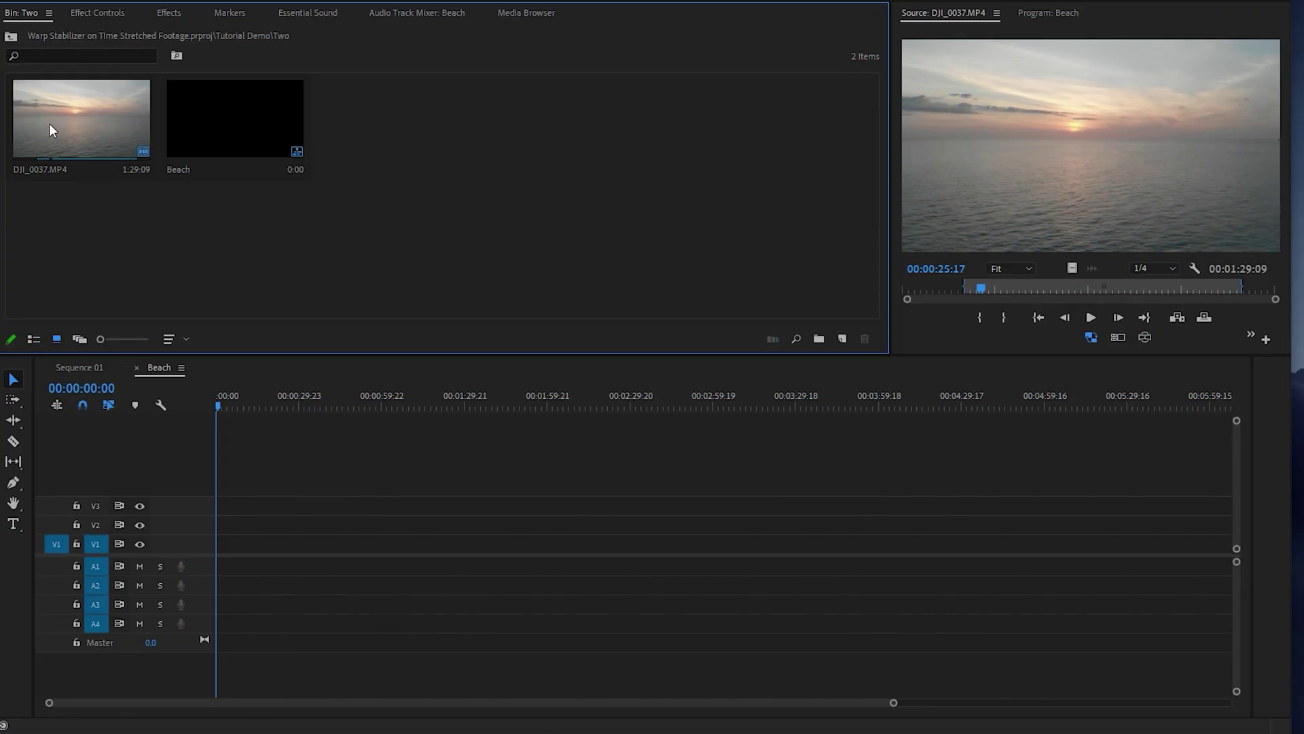
Preview DJI_0037.MP4 in the Source Monitor, then drag it onto the Beach sequence.
double_click(49, 125)
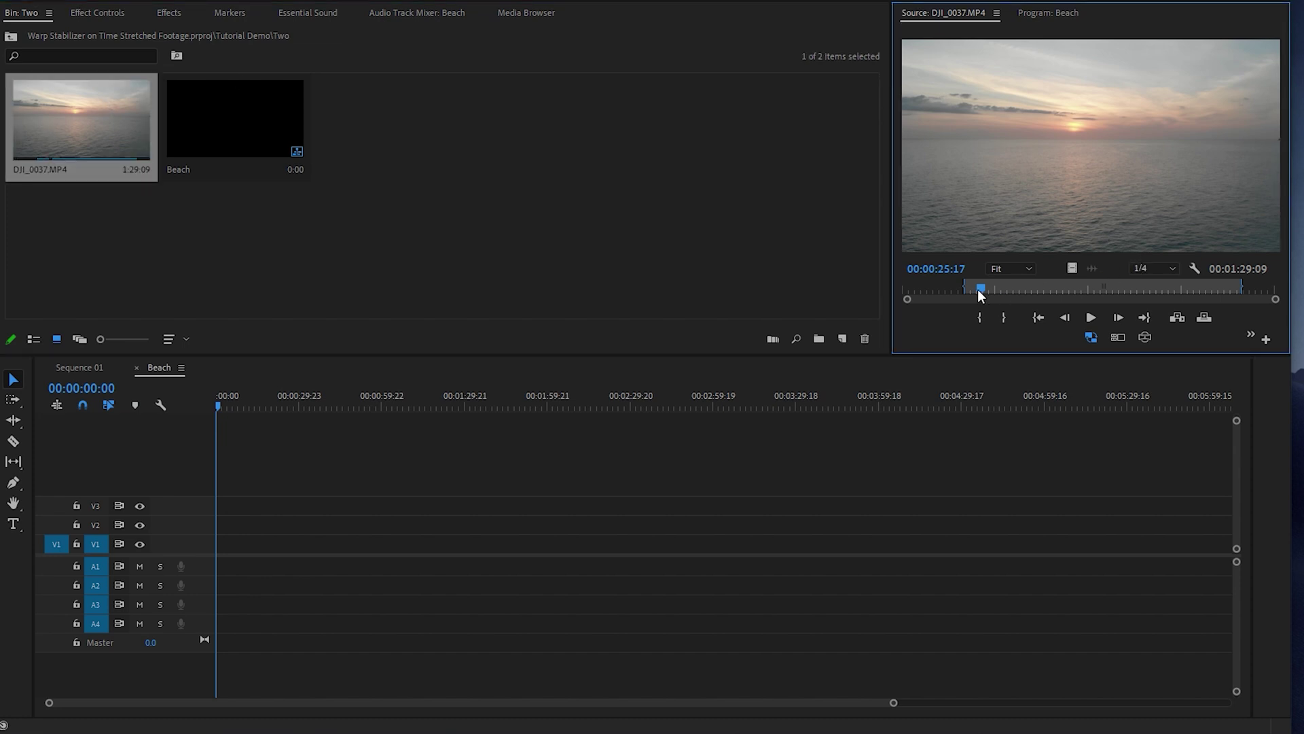
drag(981, 293, 1055, 297)
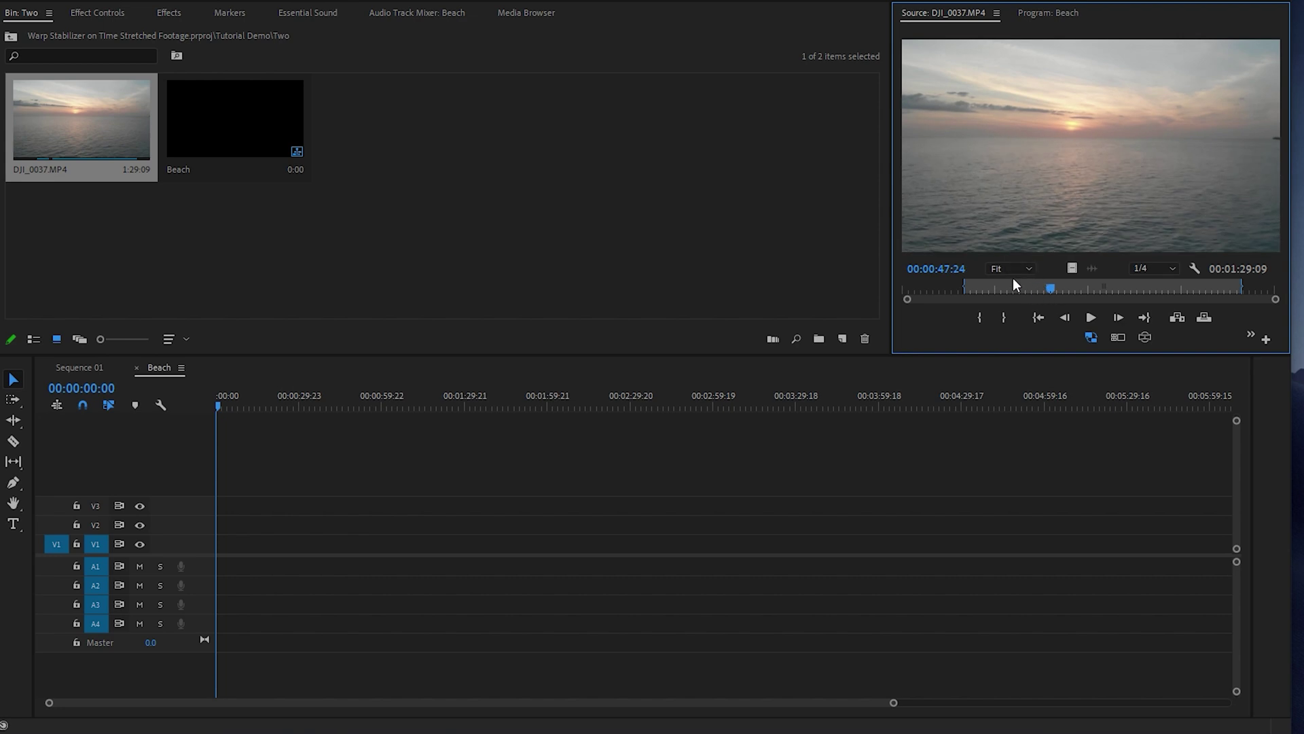
drag(981, 290, 1075, 292)
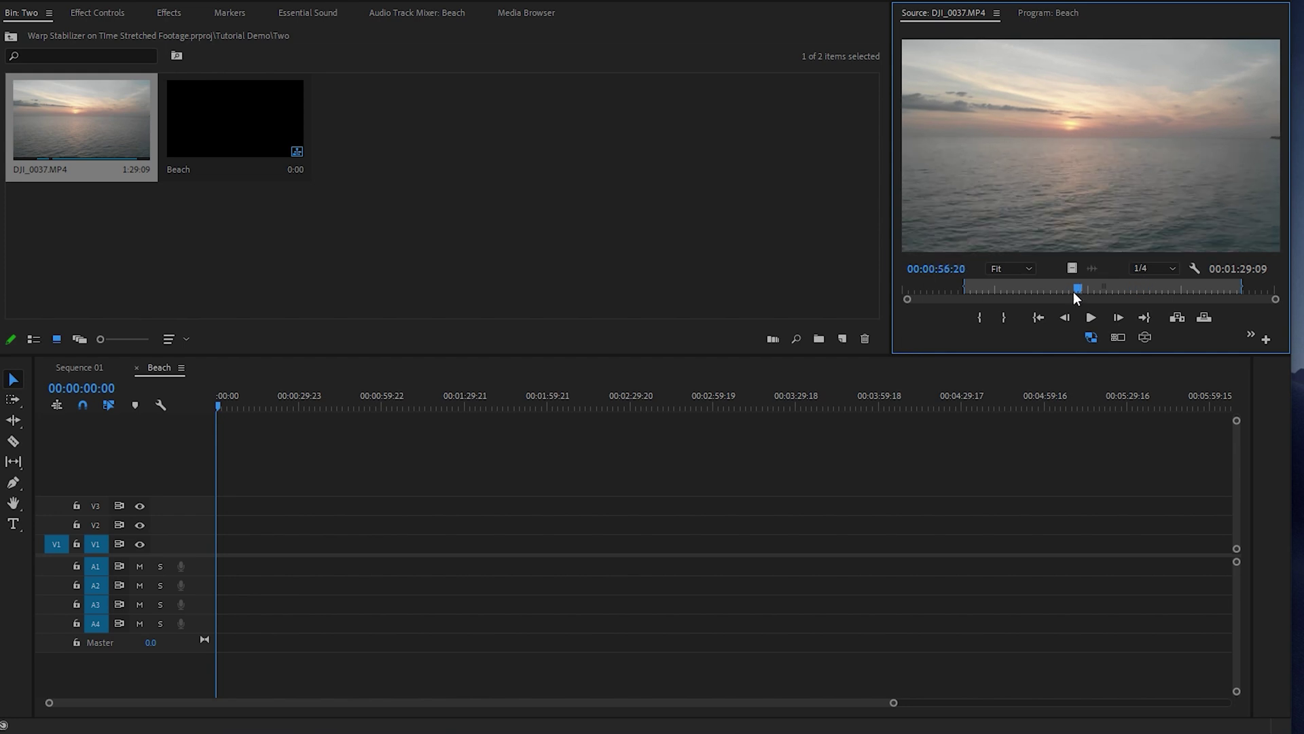
drag(801, 444, 258, 538)
Keep the sequence settings and rate-stretch the drone clip to 26:17 (334% speed).
click(760, 373)
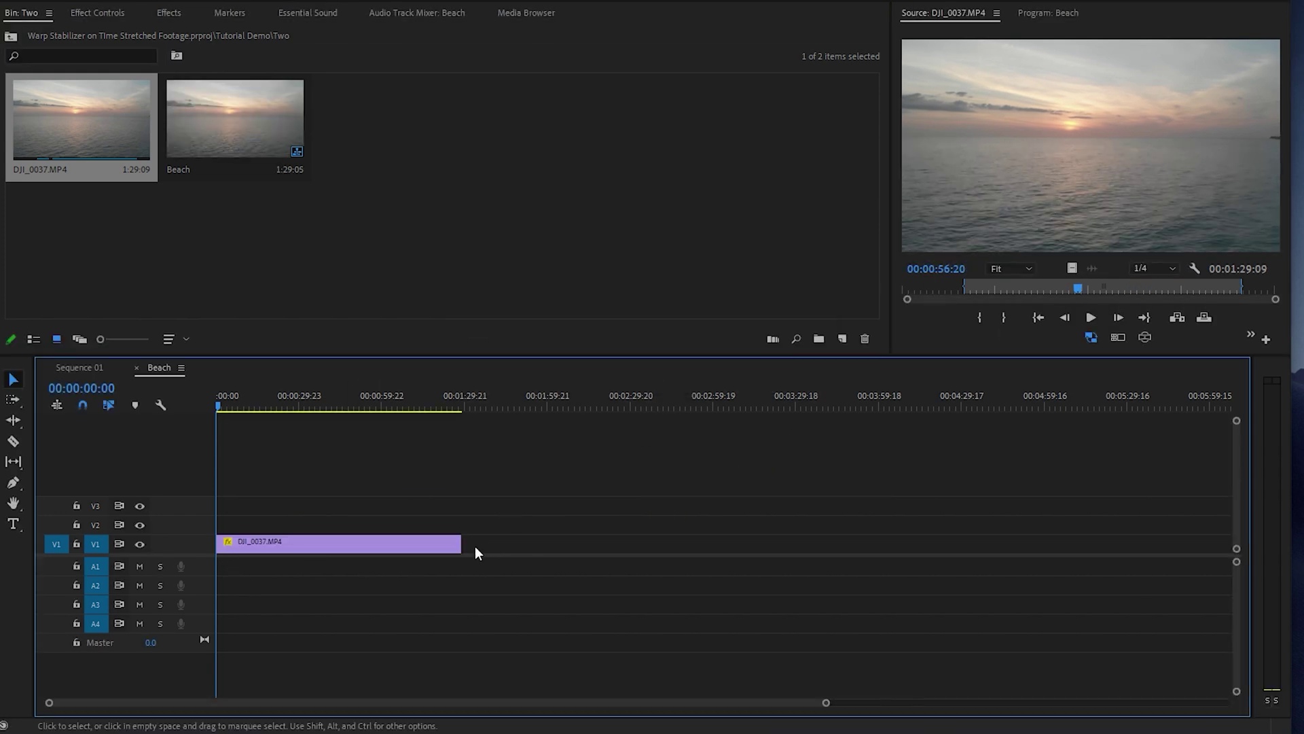
key(r)
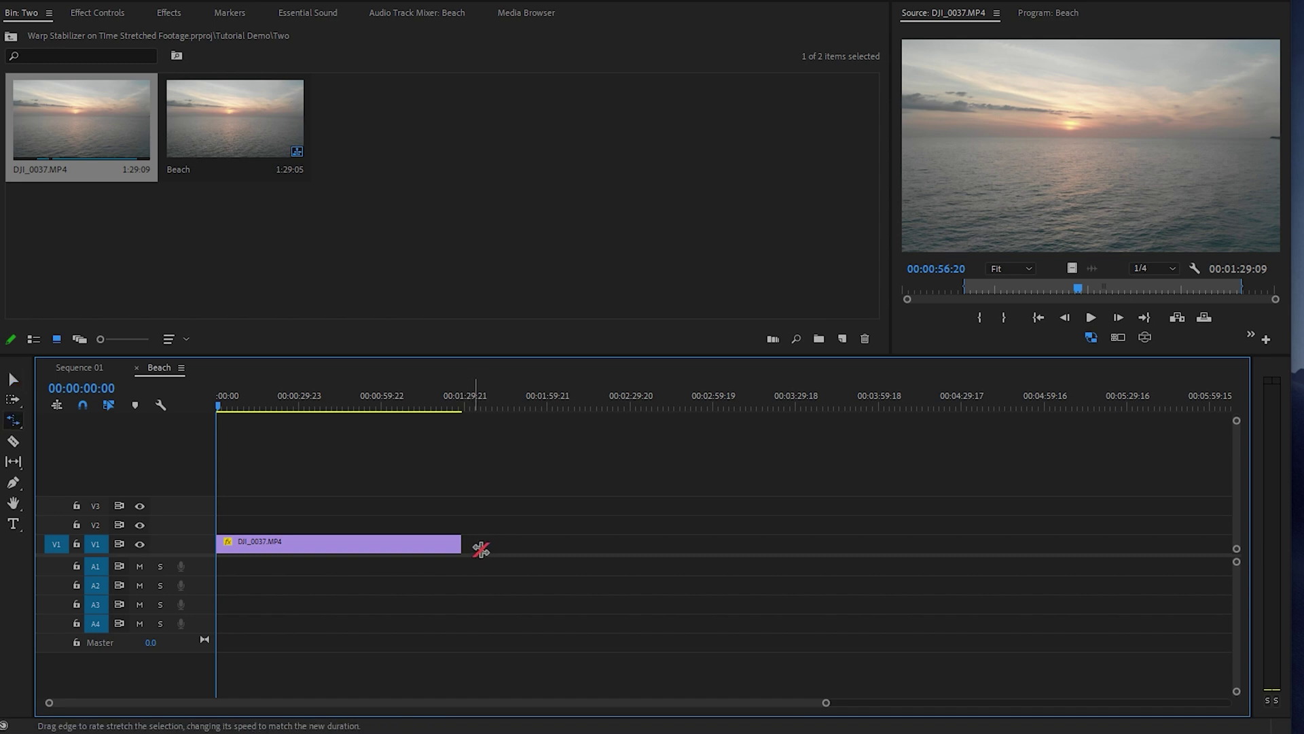
drag(461, 544, 288, 550)
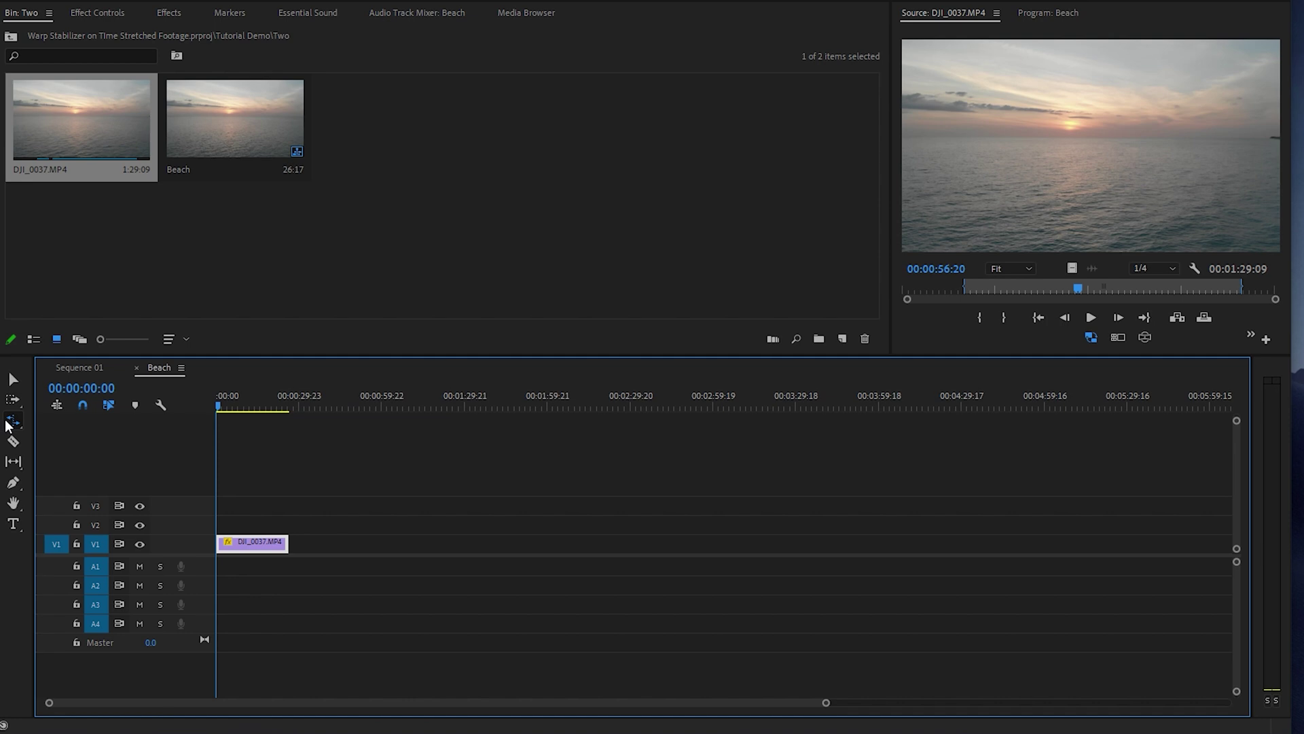
key(v)
click(249, 401)
Set the clip to Reverse Speed at 334% and play back the result.
key(ctrl+r)
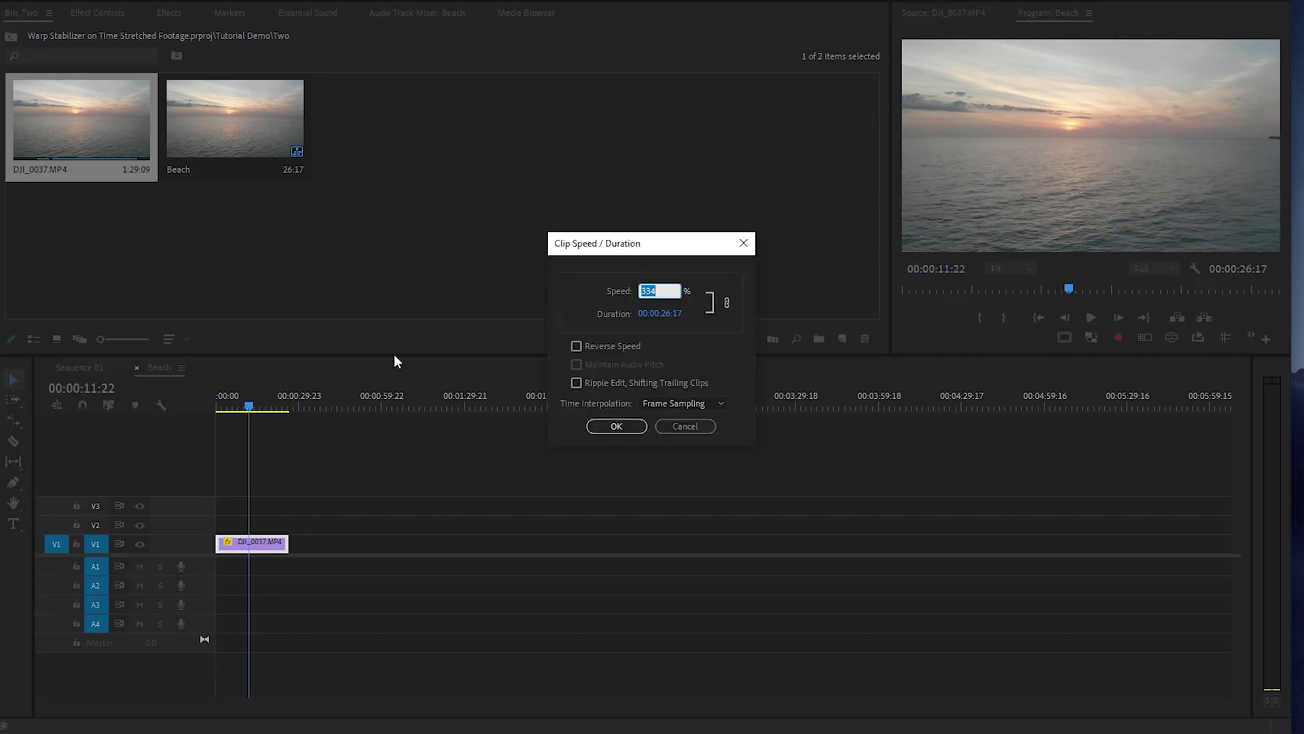
click(583, 343)
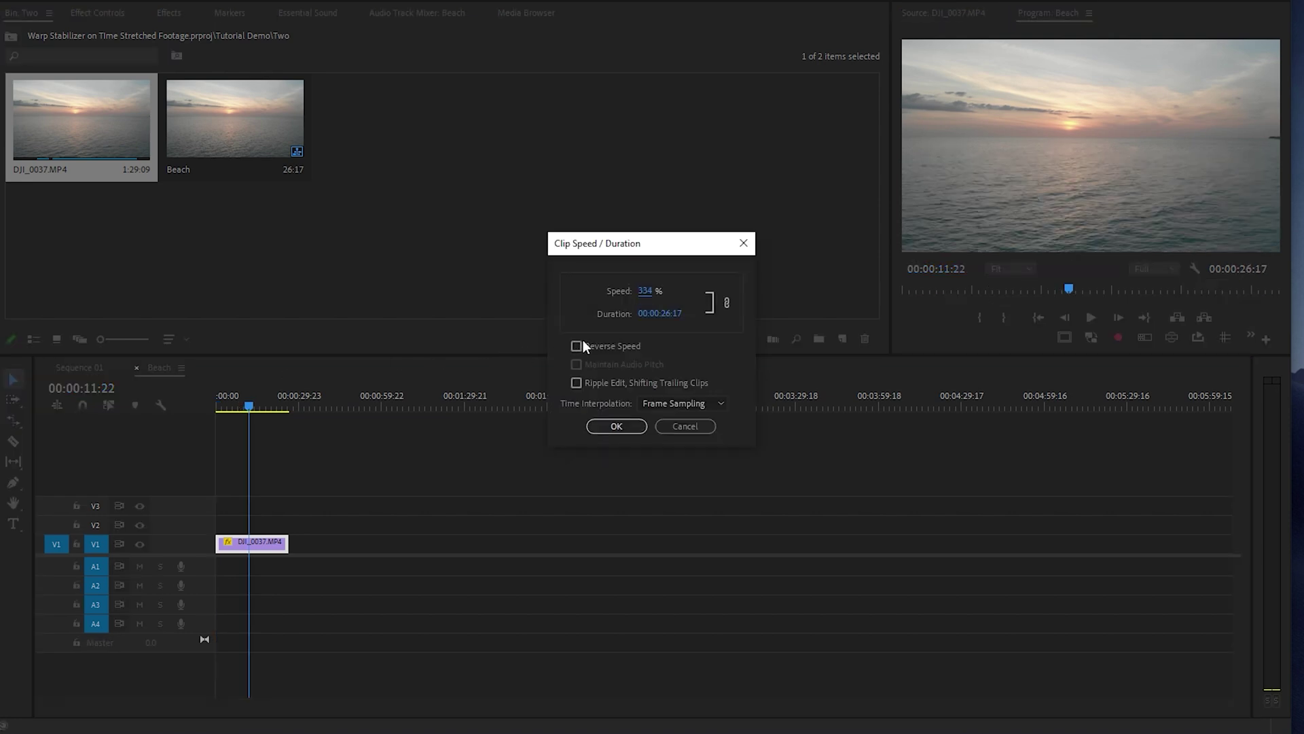
click(611, 426)
key(space)
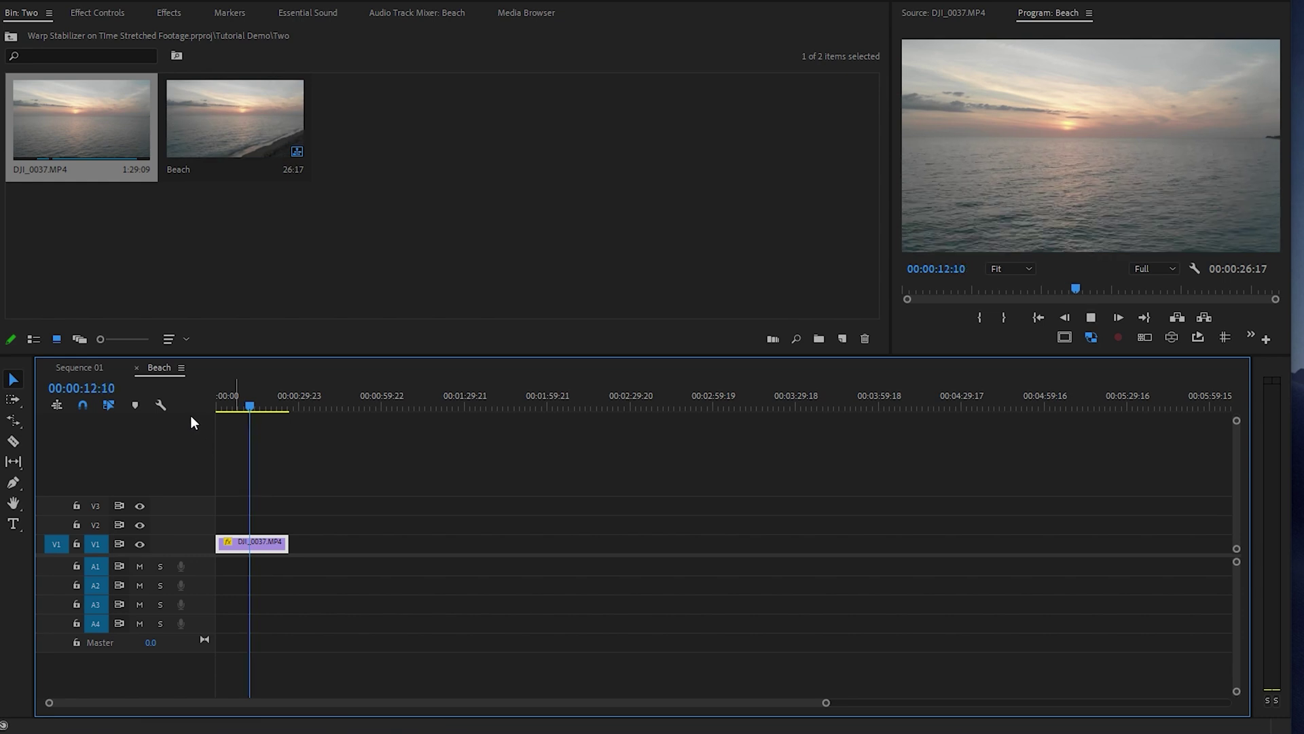
key(space)
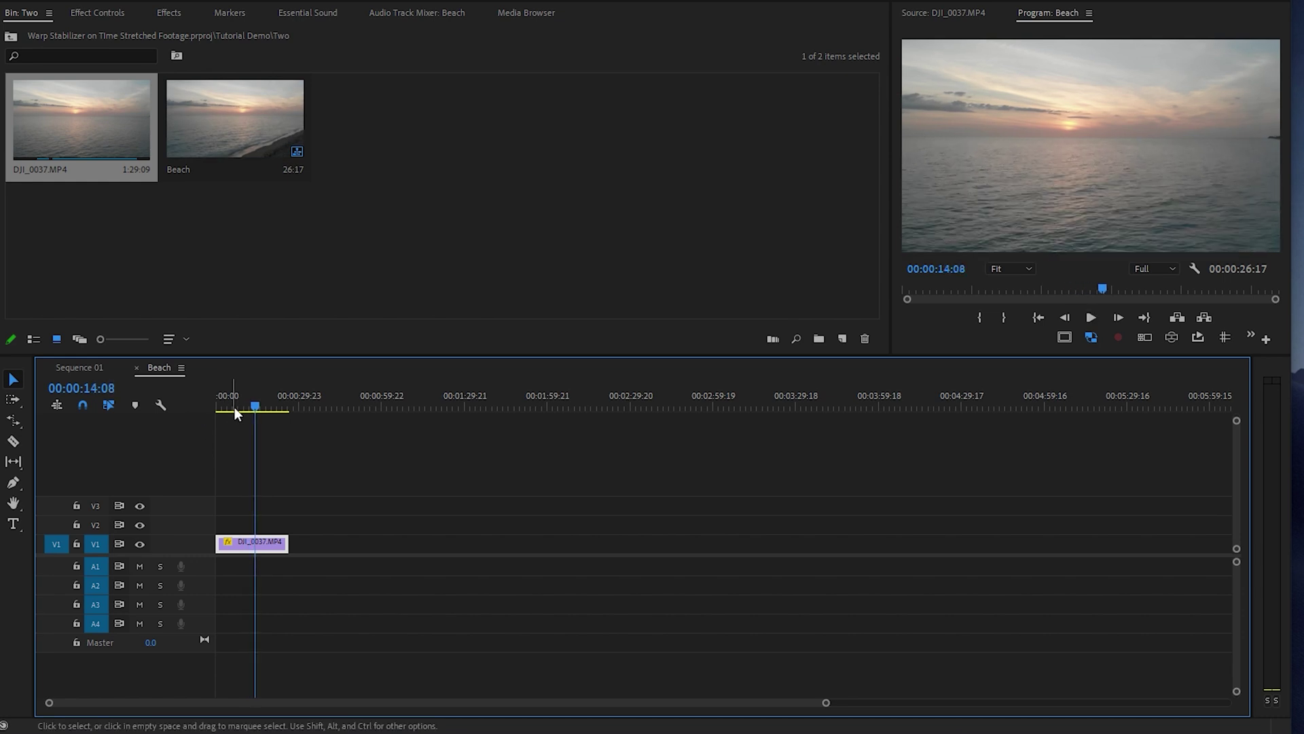
click(222, 407)
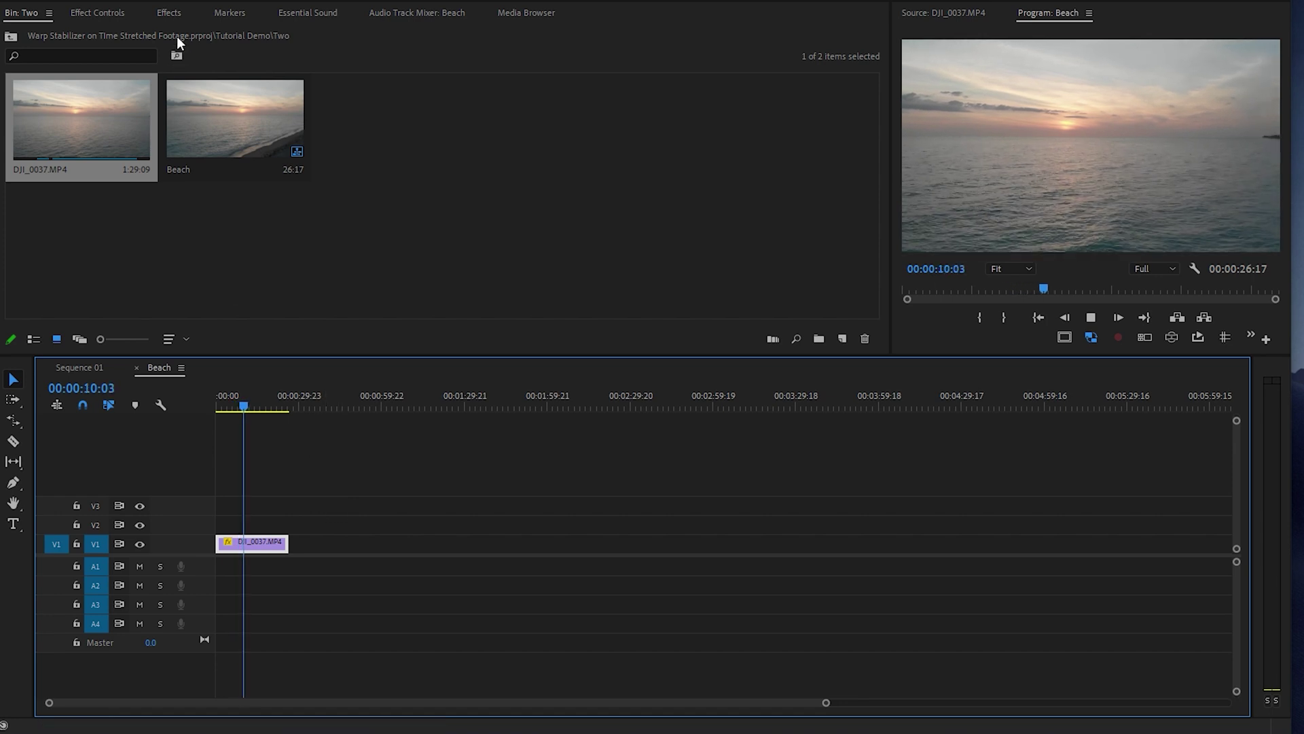
Apply Warp Stabilizer from Frequents to the sped-up clip.
click(172, 12)
click(7, 145)
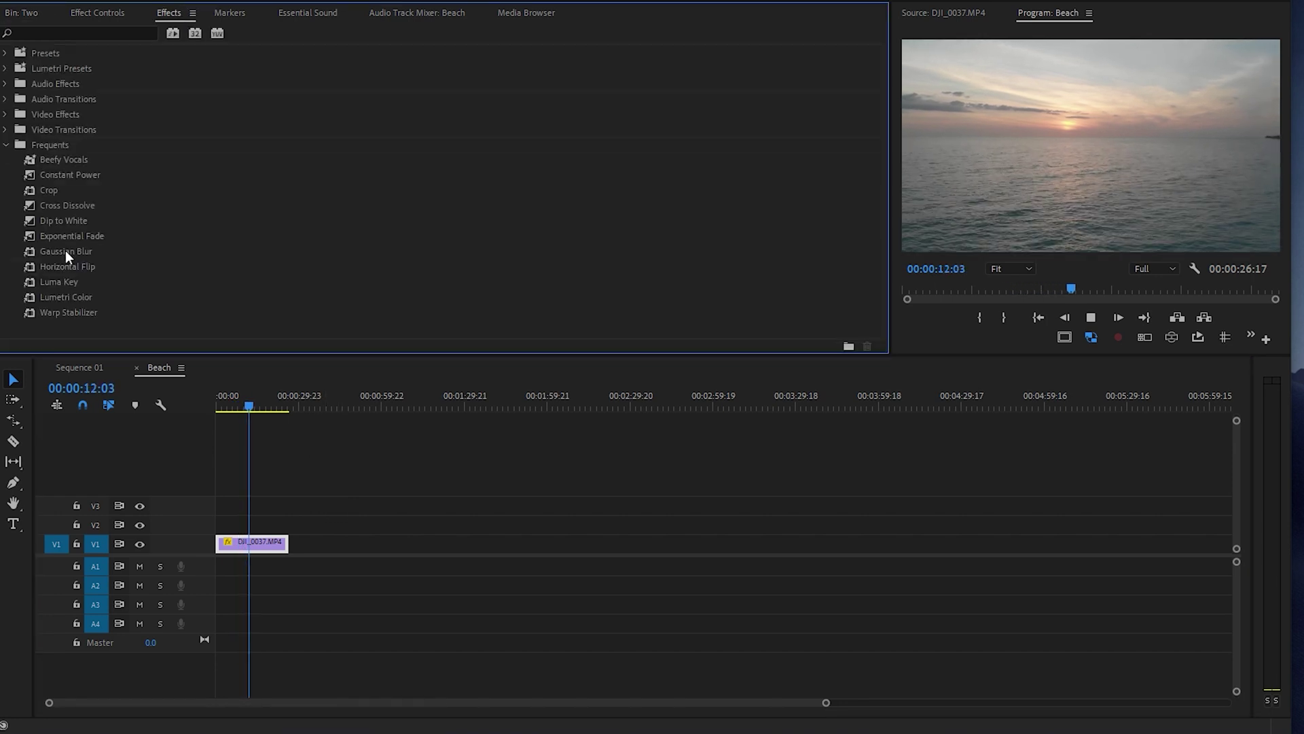
double_click(79, 311)
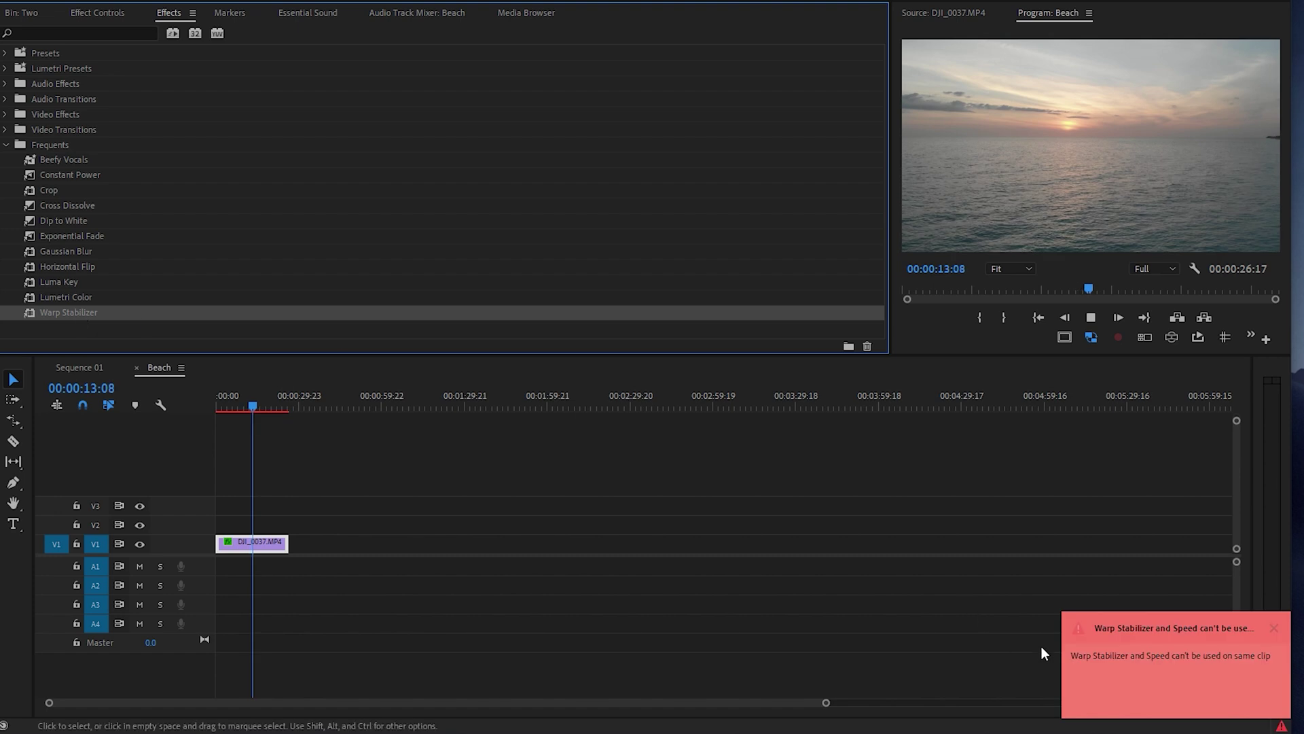
Clear the Warp Stabilizer error from the Events log and close it.
click(1117, 620)
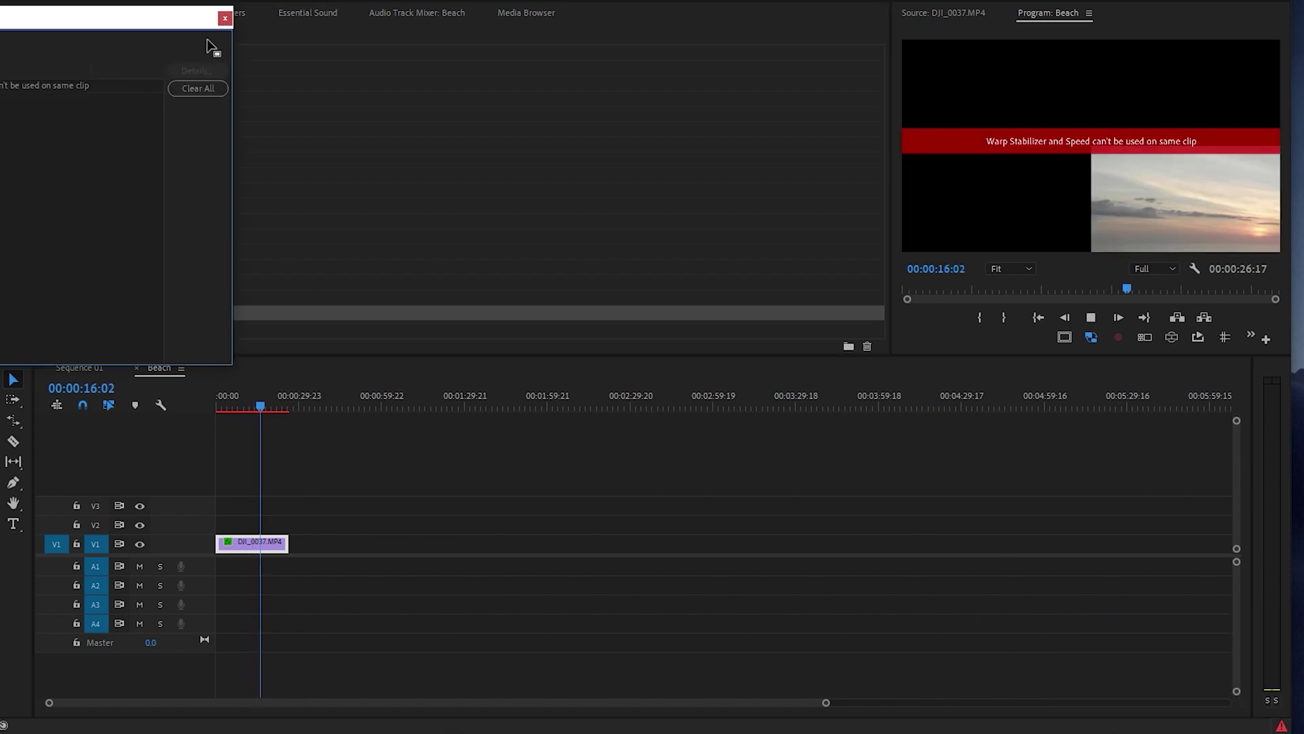
drag(174, 33, 751, 276)
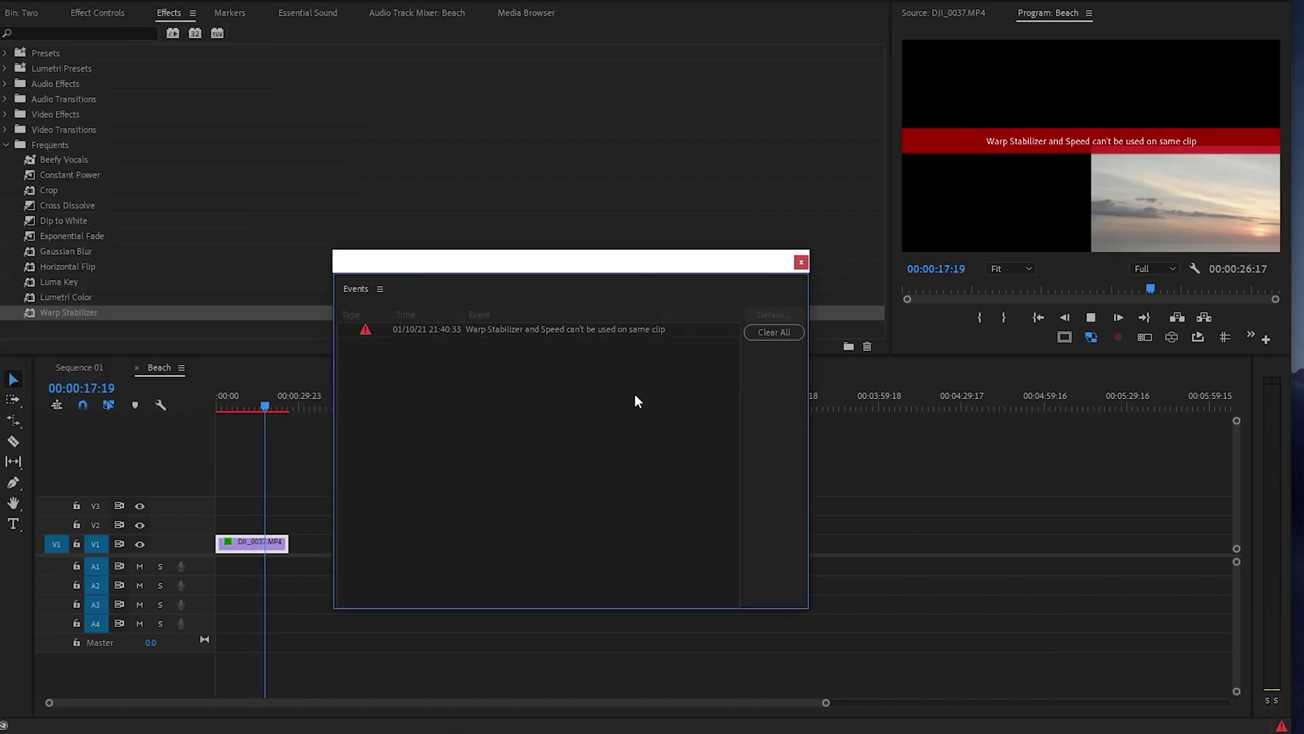
click(767, 331)
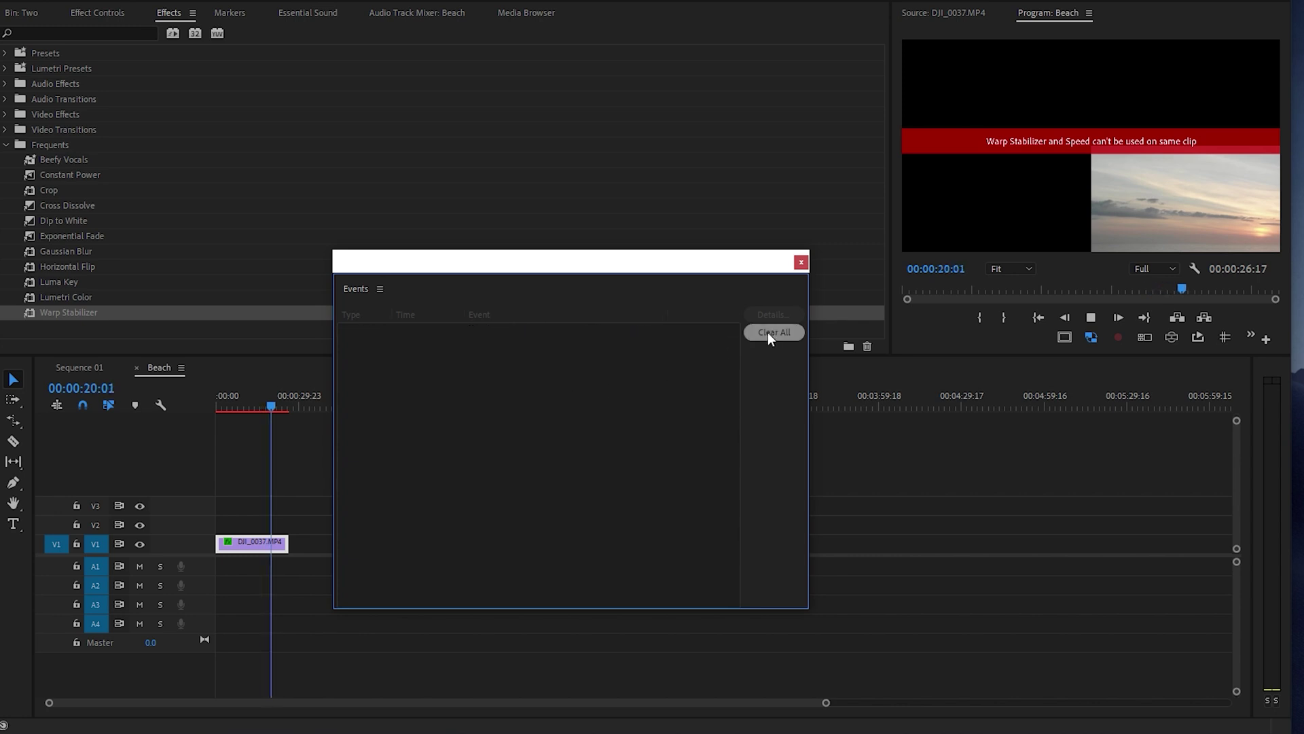
click(801, 262)
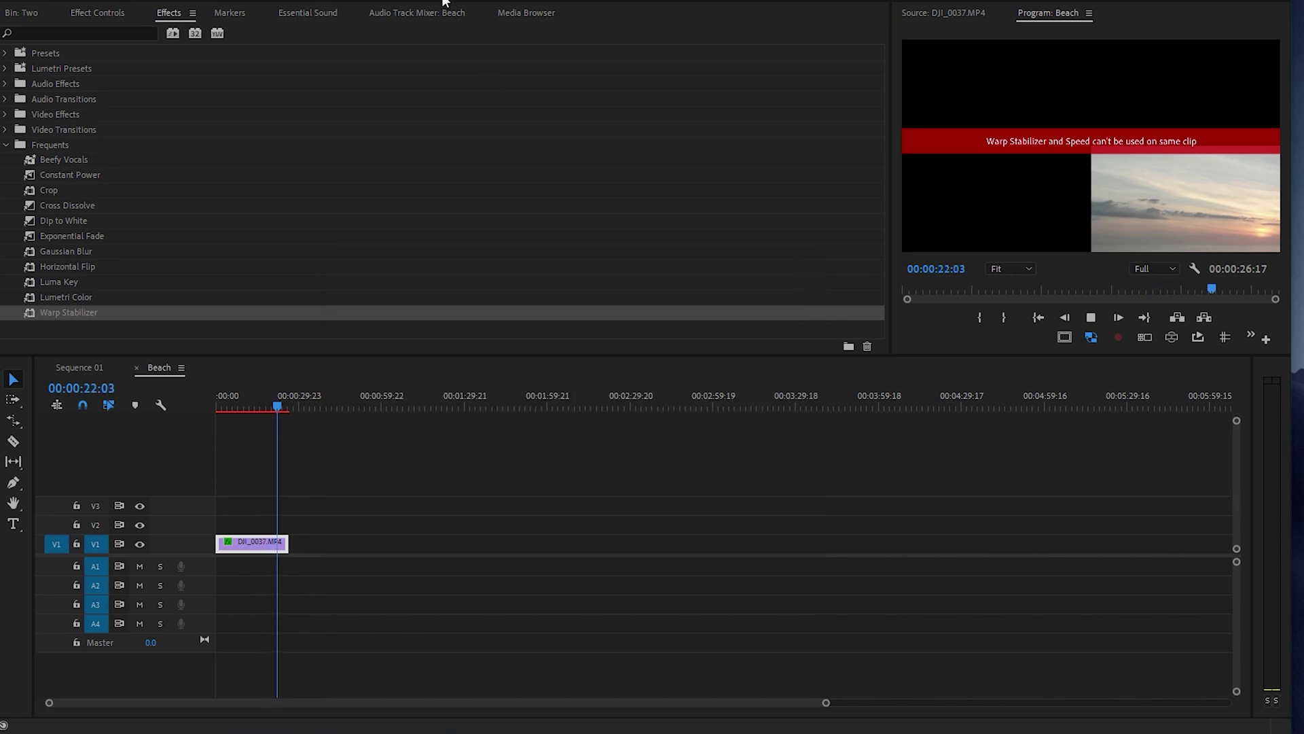
Delete Warp Stabilizer from the clip in Effect Controls.
click(97, 12)
click(96, 253)
key(Delete)
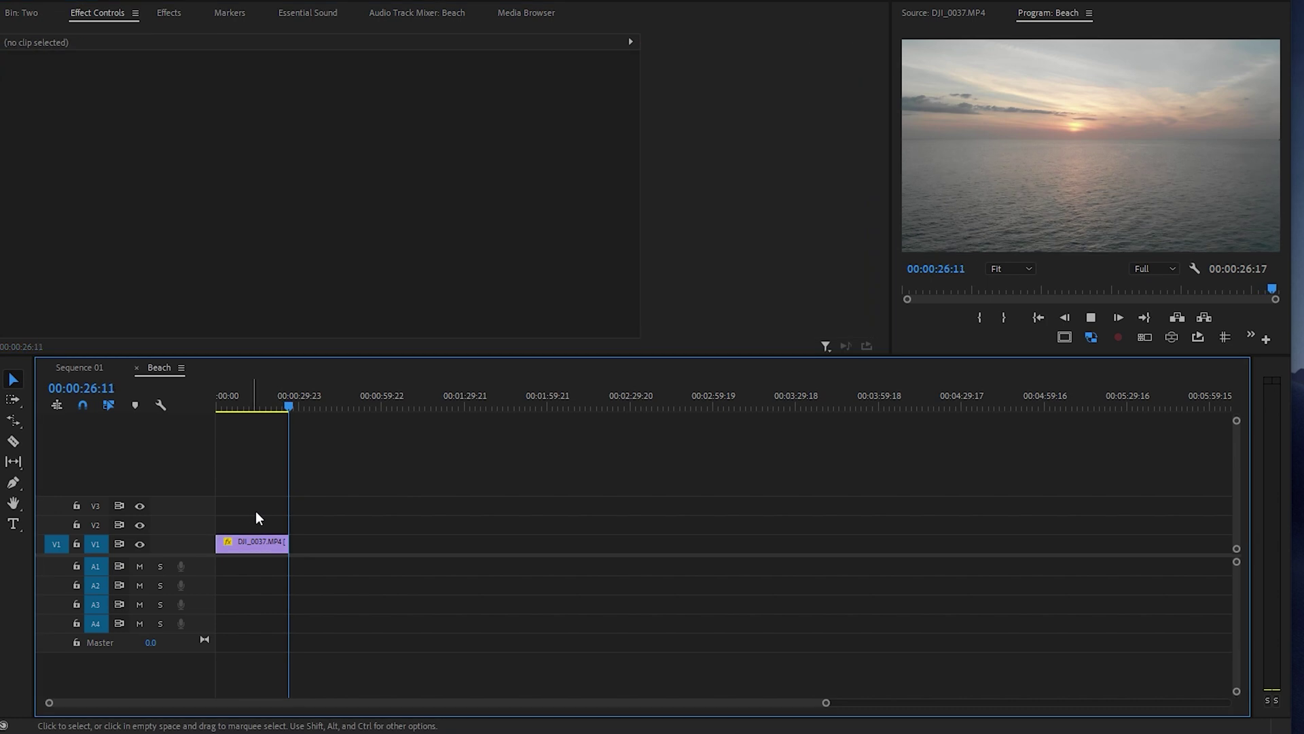
right_click(254, 542)
Nest the reversed drone clip as 'DJI 0037 Nest' and select the nested clip.
click(335, 375)
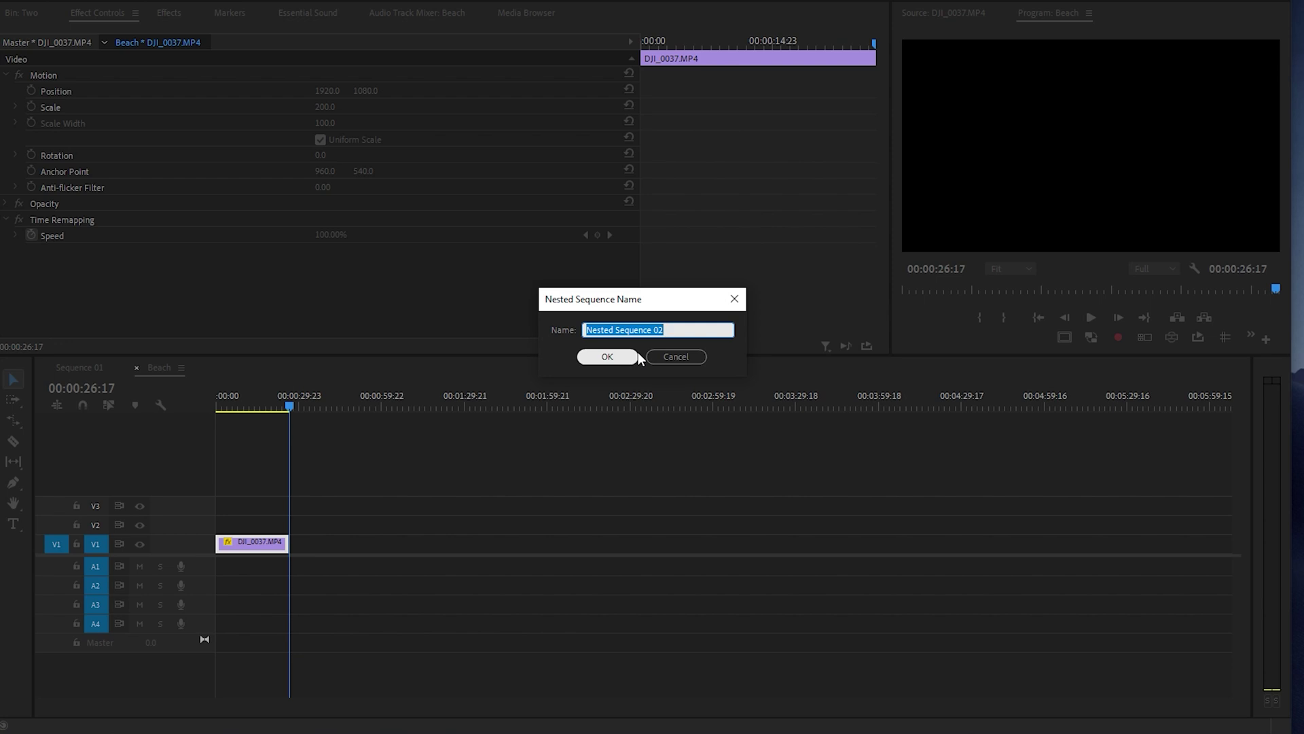
text(DJI 0037 Nest)
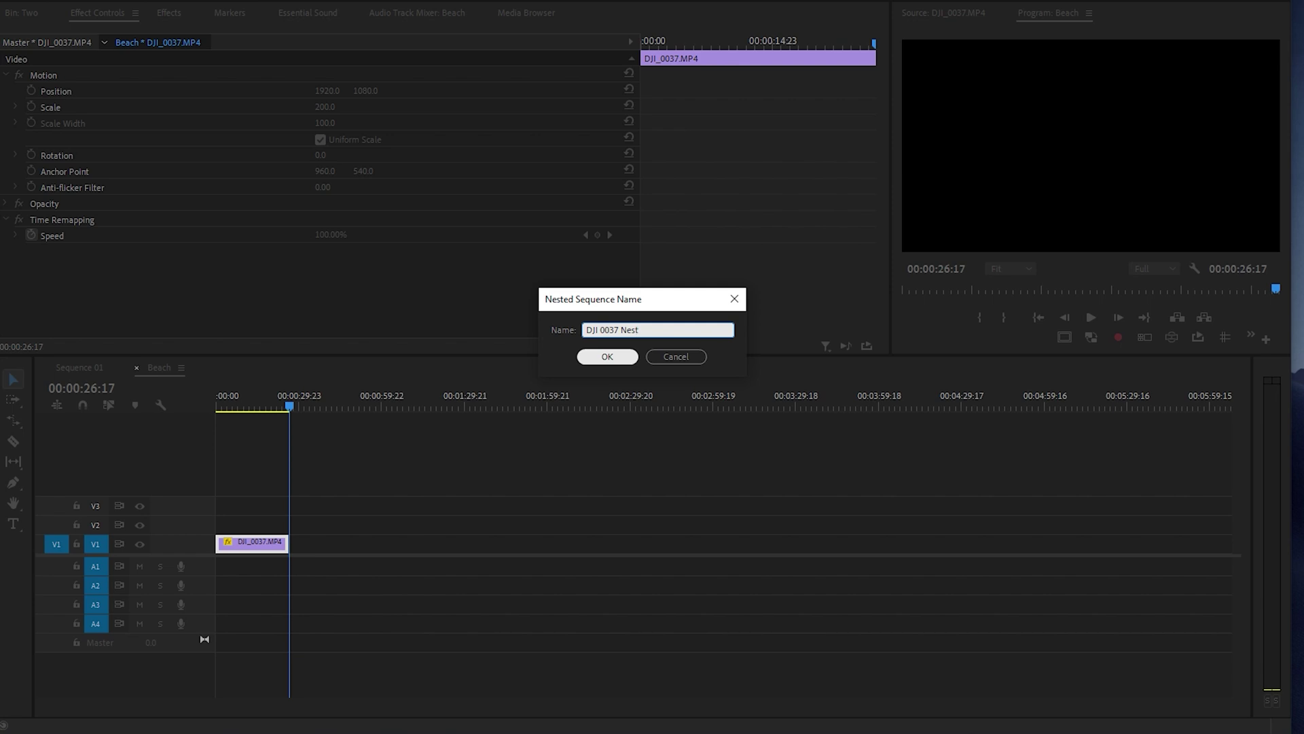
click(634, 355)
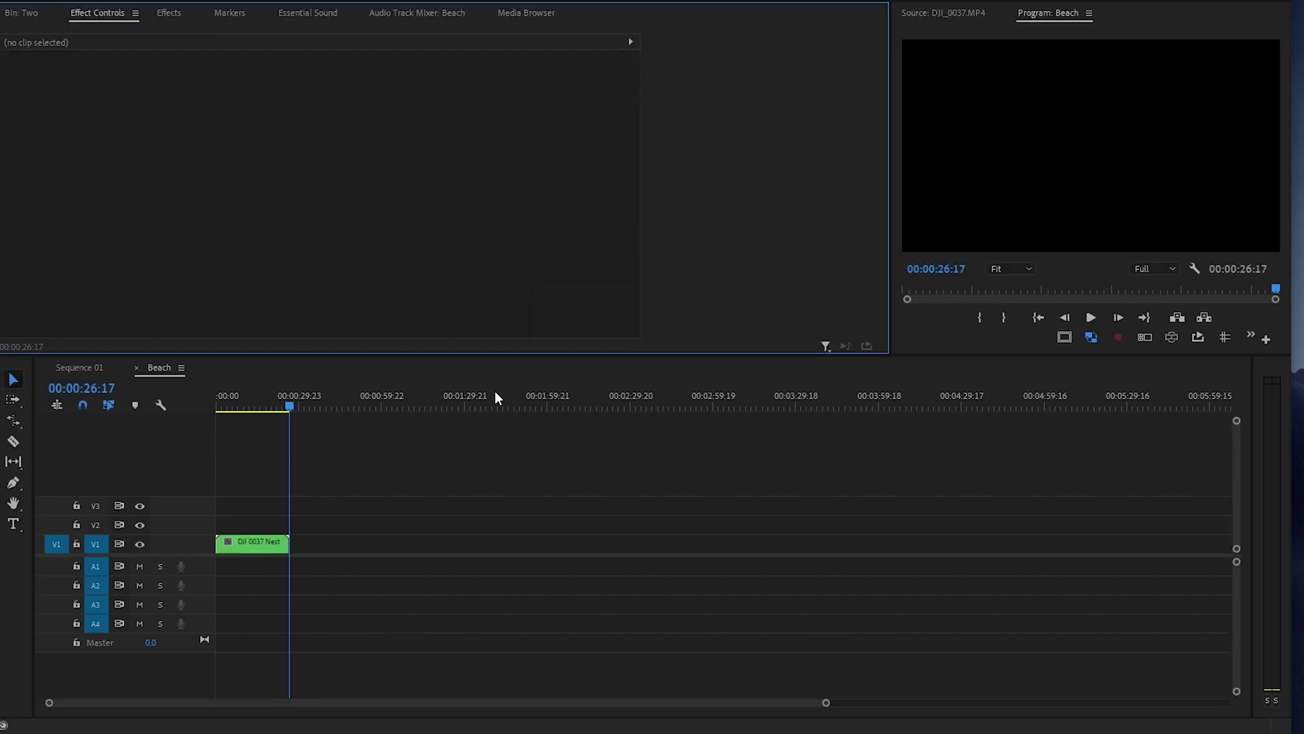
click(264, 542)
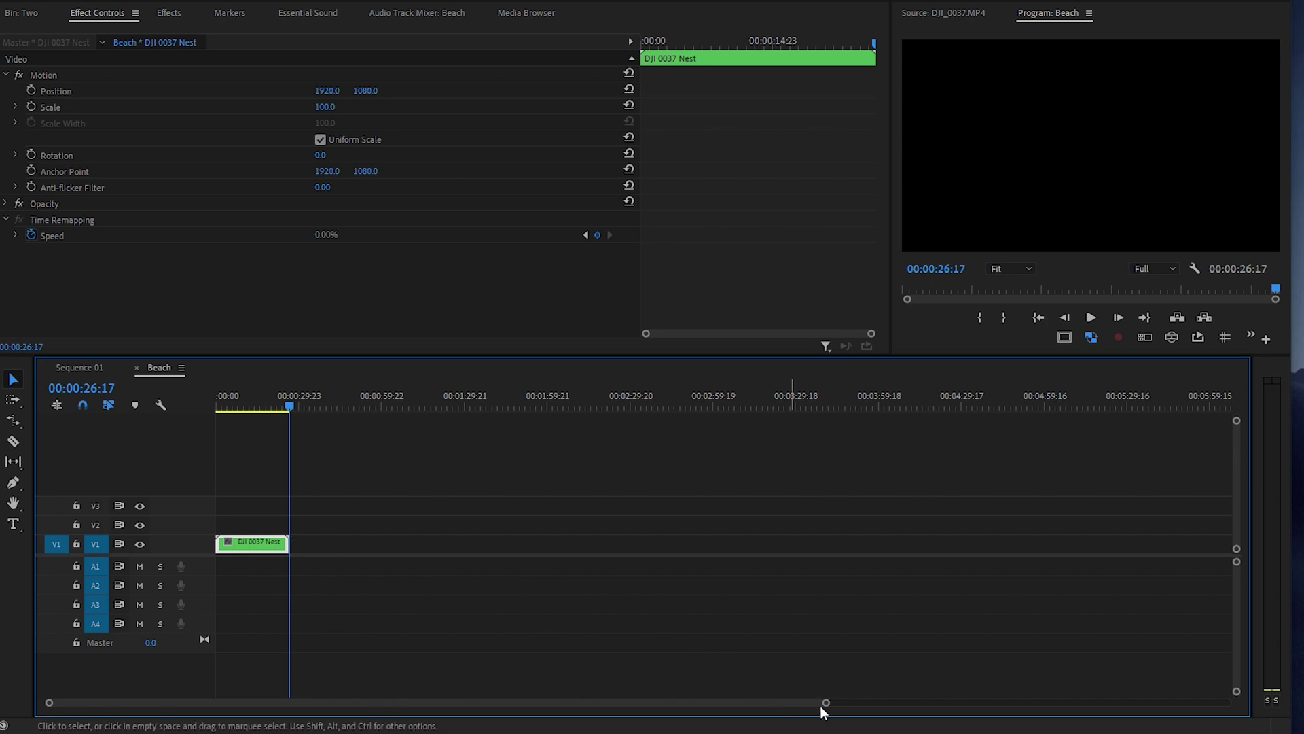
key(=)
key(=)
key(=)
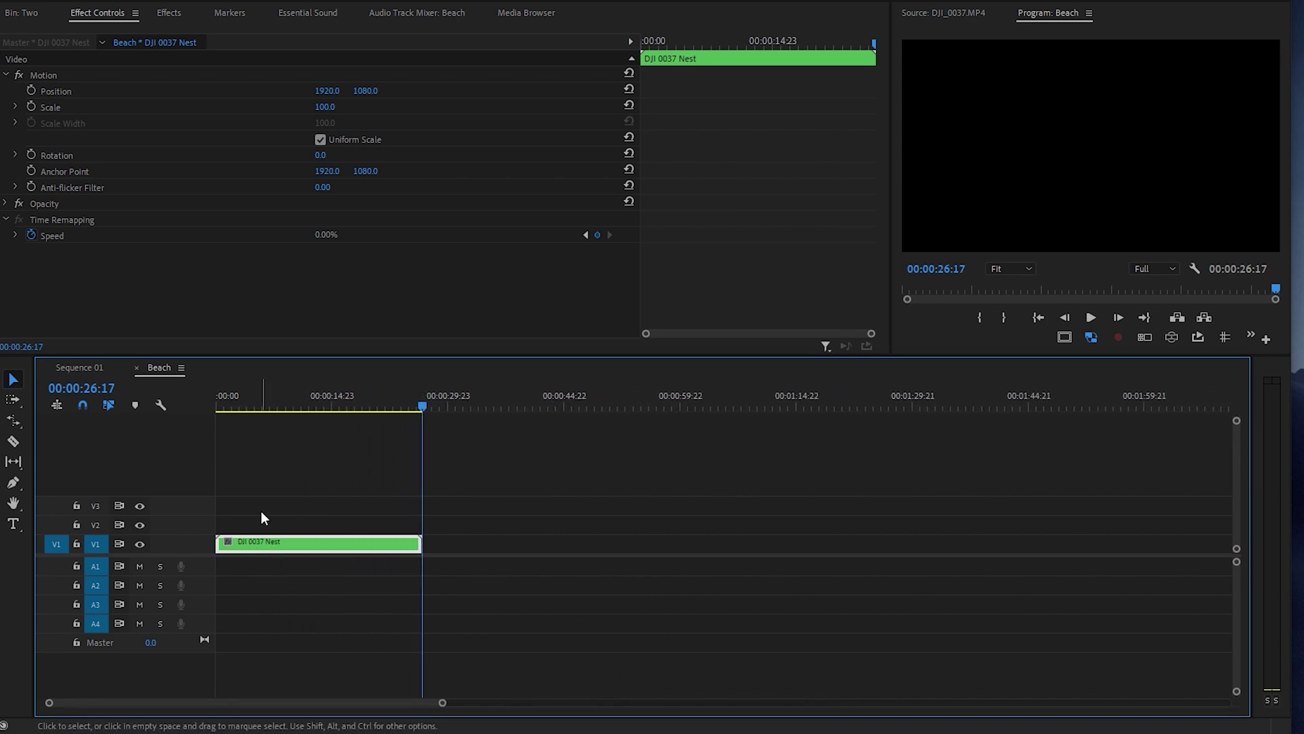
click(263, 520)
click(280, 544)
double_click(279, 541)
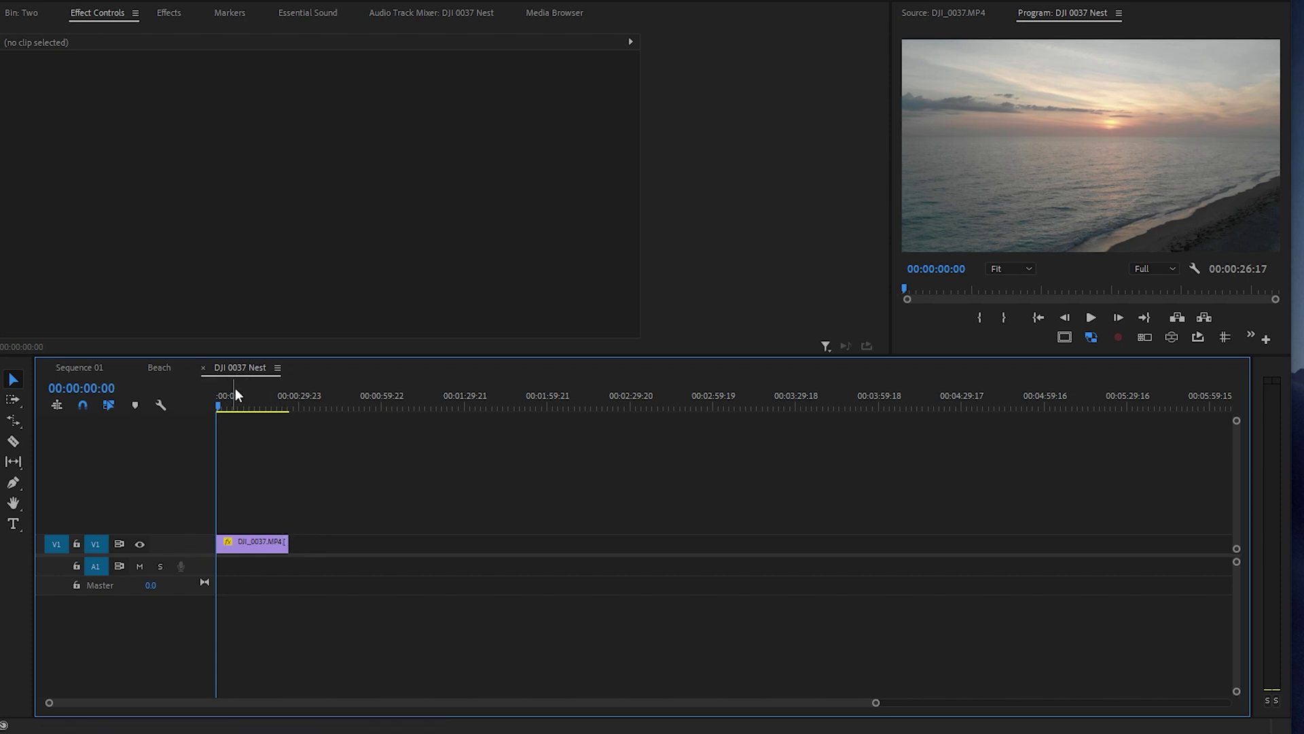
click(205, 369)
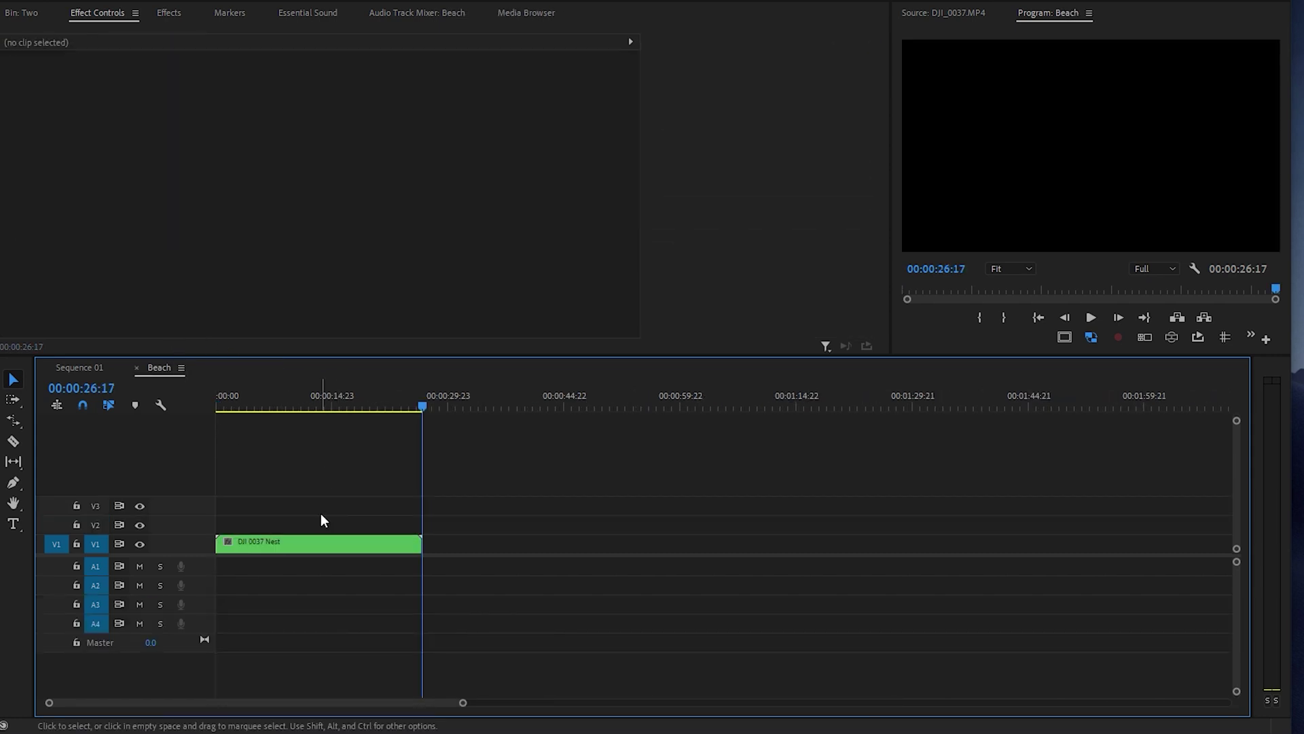
click(170, 13)
Apply Warp Stabilizer to DJI 0037 Nest and watch its analysis from near the start.
double_click(87, 312)
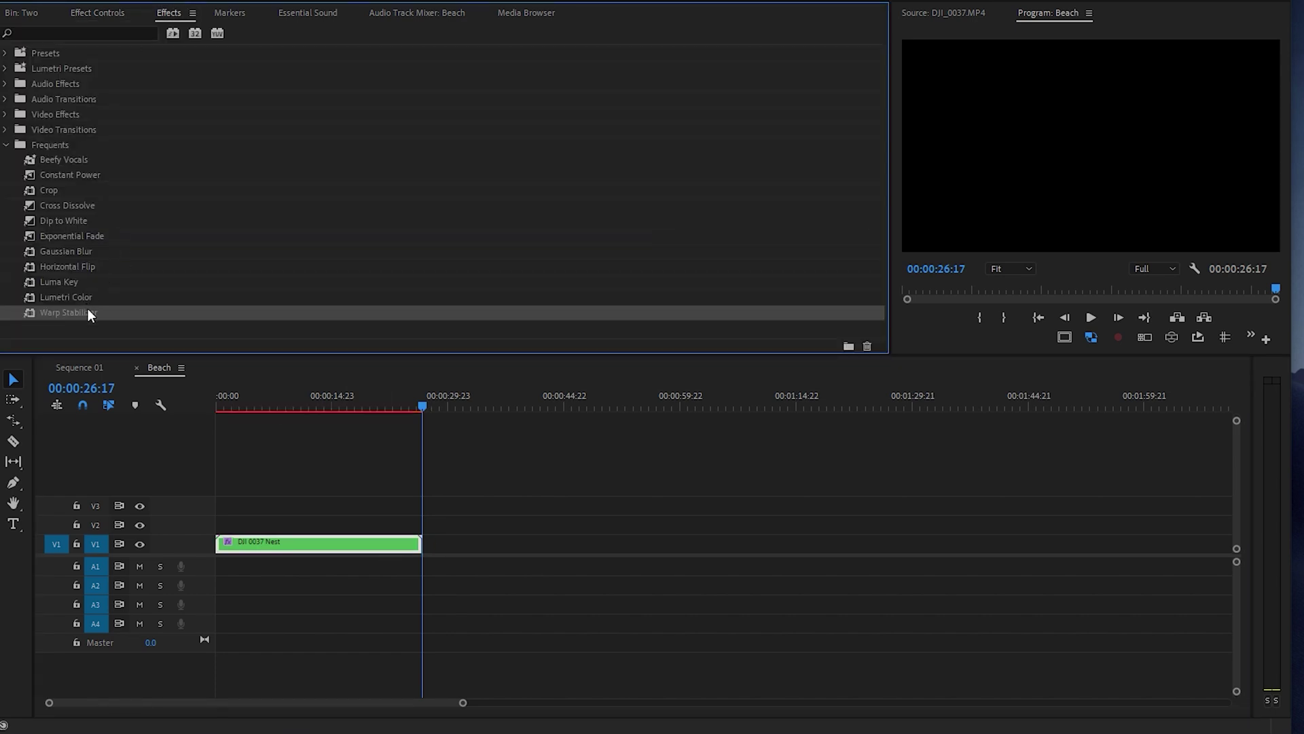
click(428, 488)
click(244, 405)
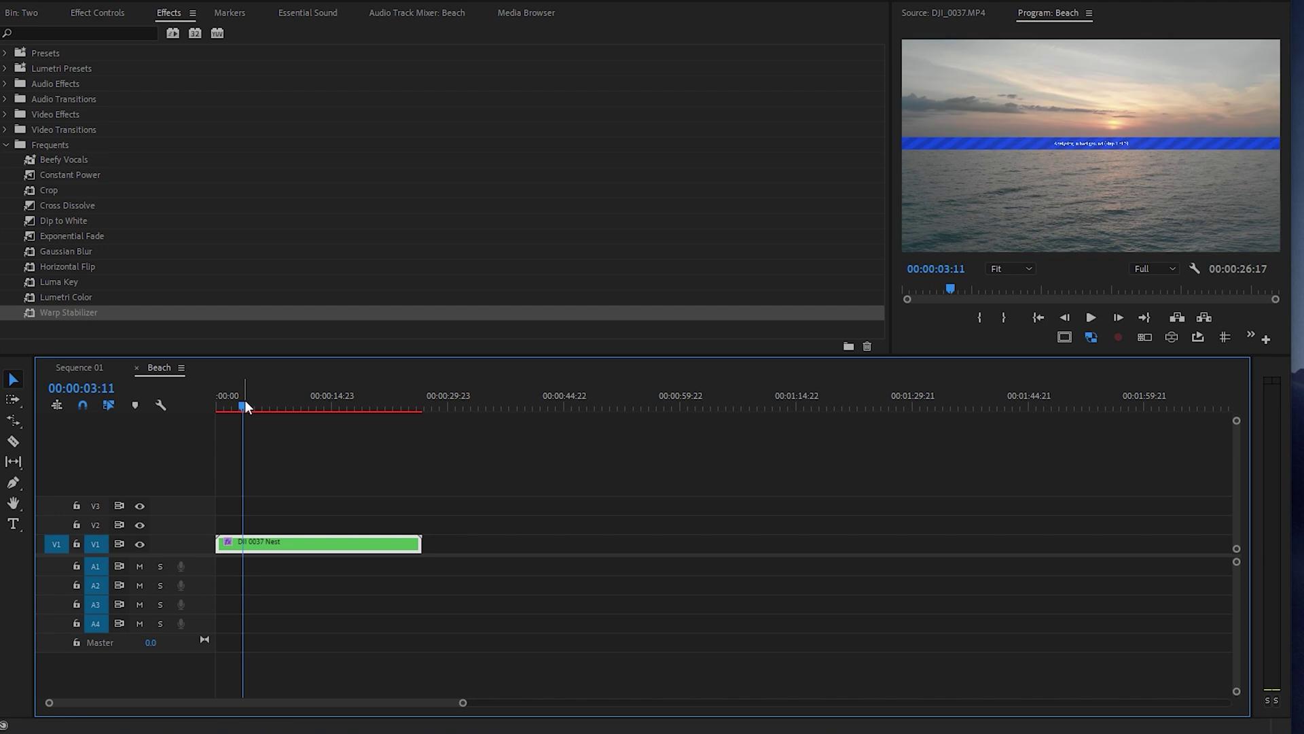